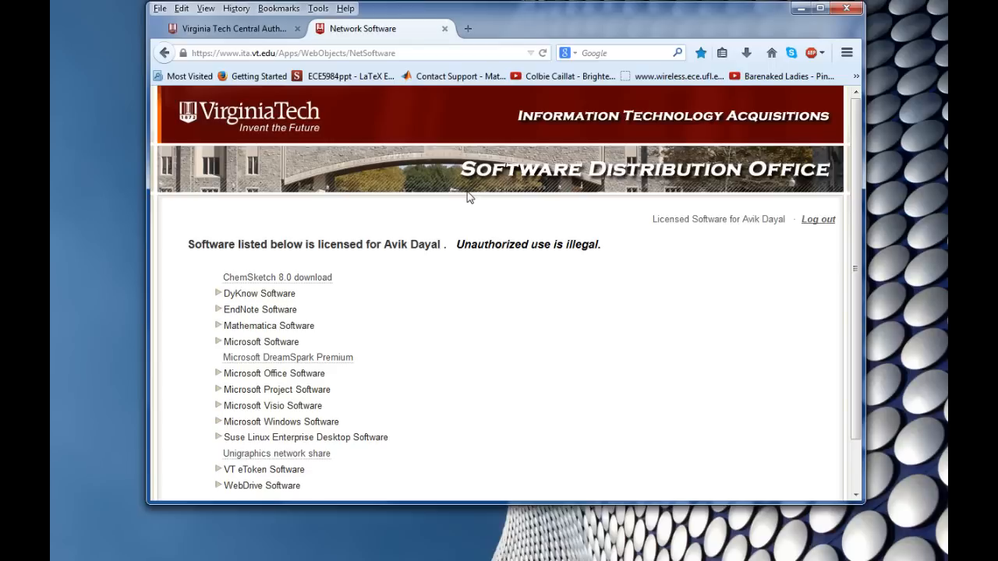
Open the Microsoft Windows 7 Enterprise 64-bit ISO entry from the Microsoft Windows Software group of licensed downloads.
scroll(428, 383, "down", 3)
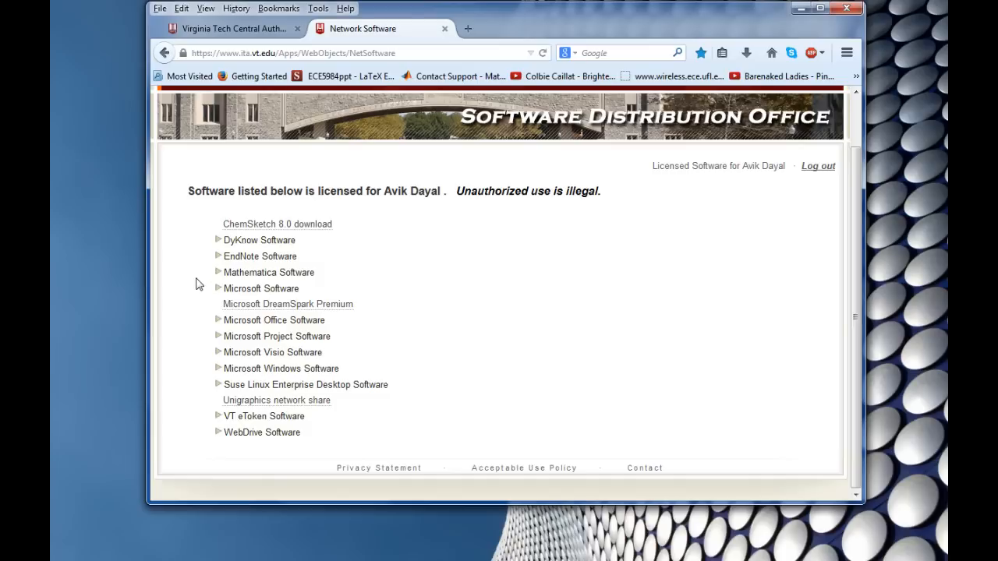
left_click(219, 369)
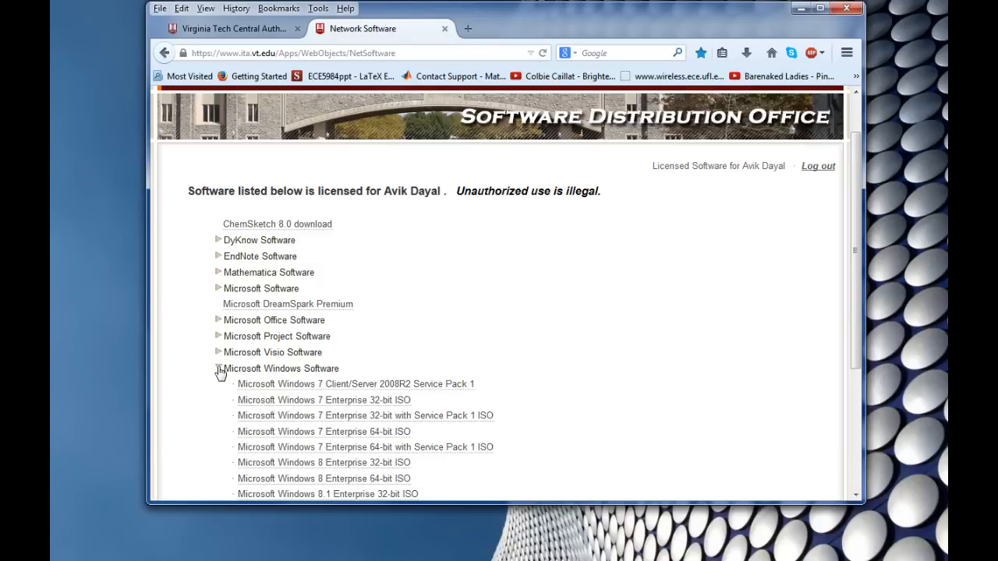
scroll(203, 419, "down", 5)
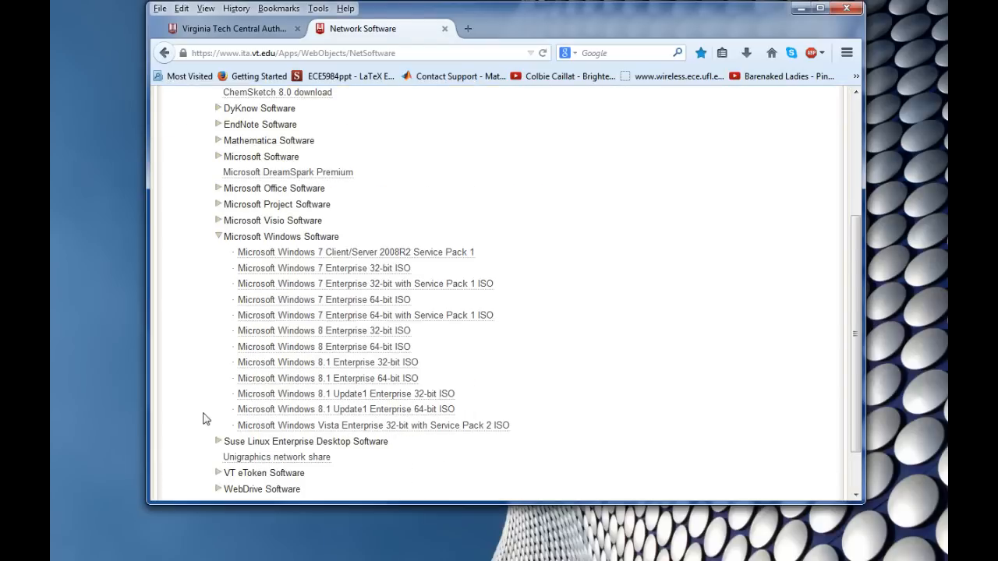
scroll(203, 418, "up", 2)
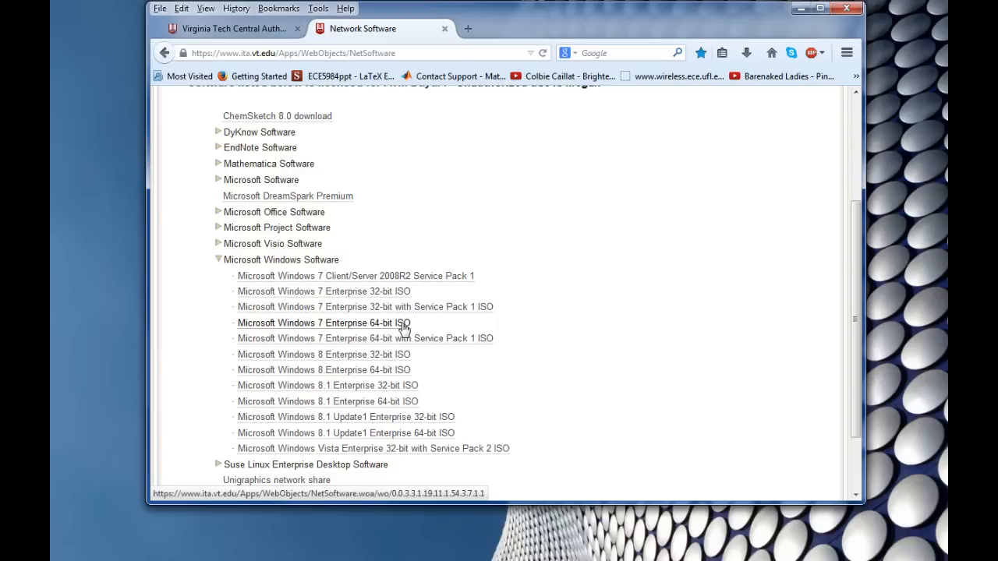
left_click(404, 330)
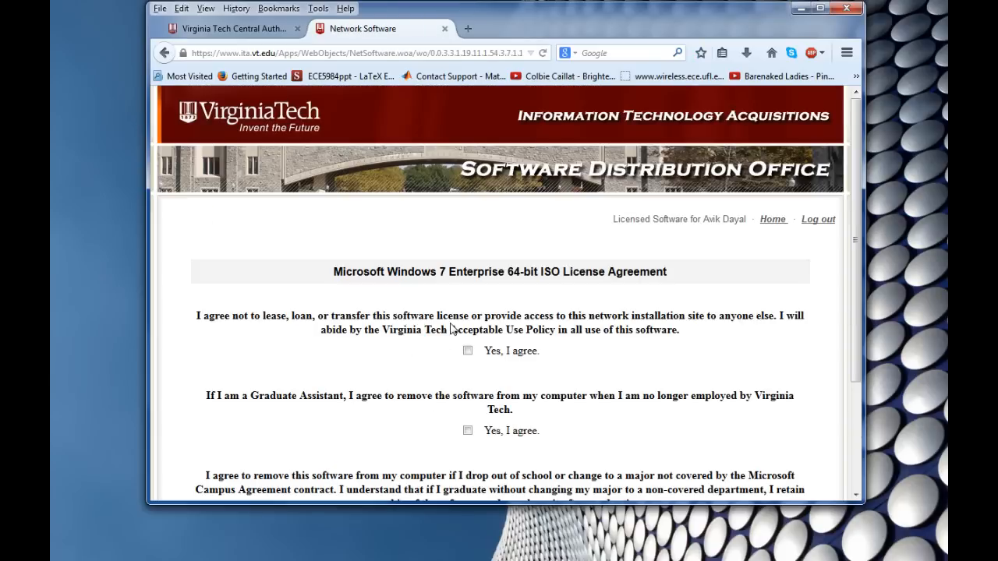
Agree to all three conditions of the Windows 7 Enterprise 64-bit ISO license and accept the agreement.
left_click(467, 351)
scroll(470, 357, "down", 1)
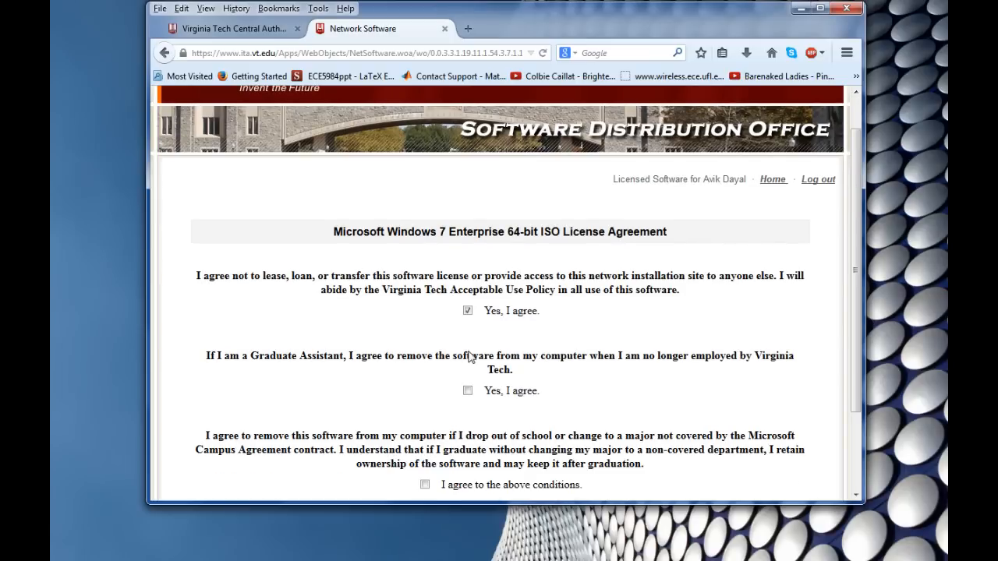
left_click(467, 391)
scroll(467, 391, "down", 2)
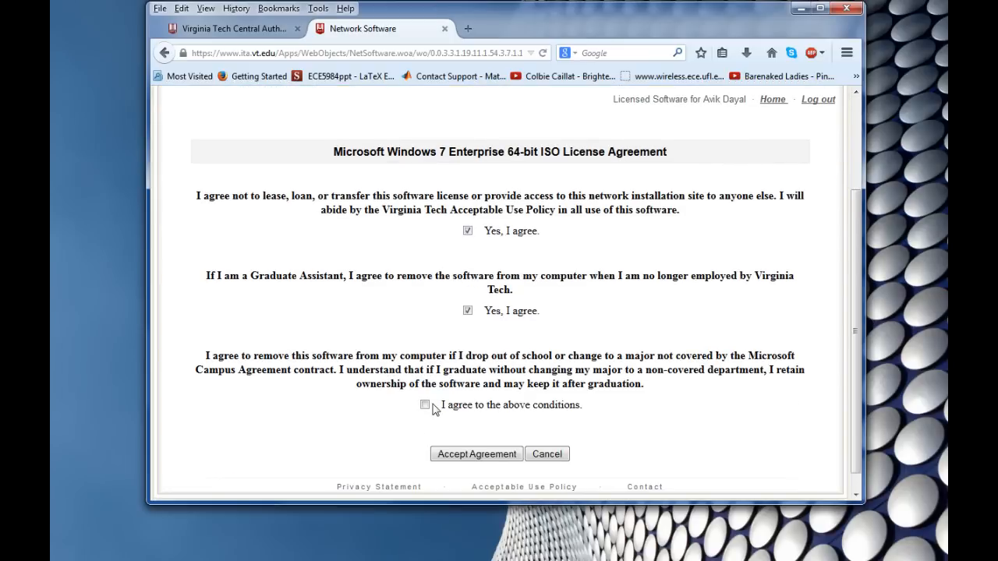
left_click(425, 404)
left_click(478, 454)
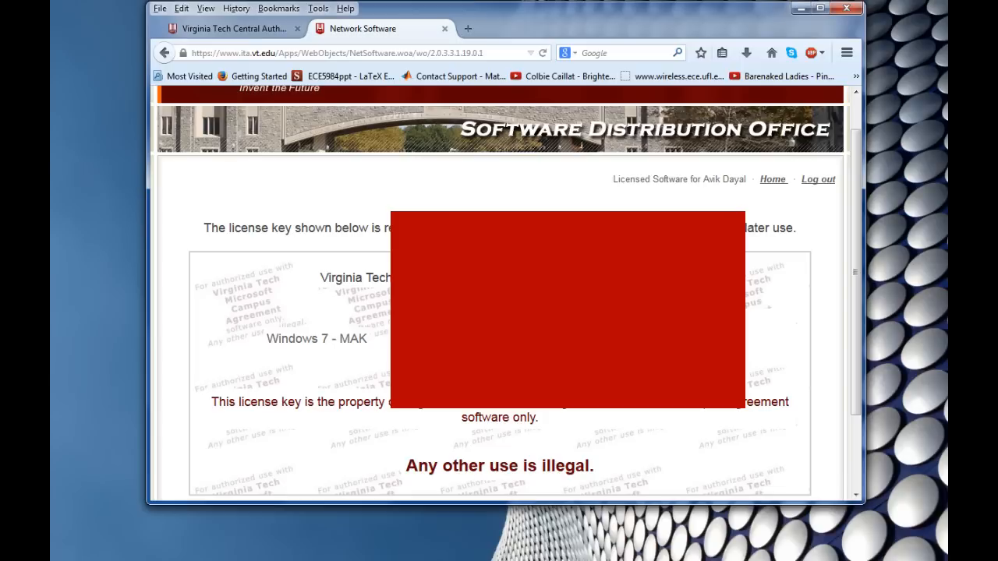
Copy the Windows 7 MAK license key and continue to download win7_ent_64bit.iso.
scroll(499, 297, "down", 2)
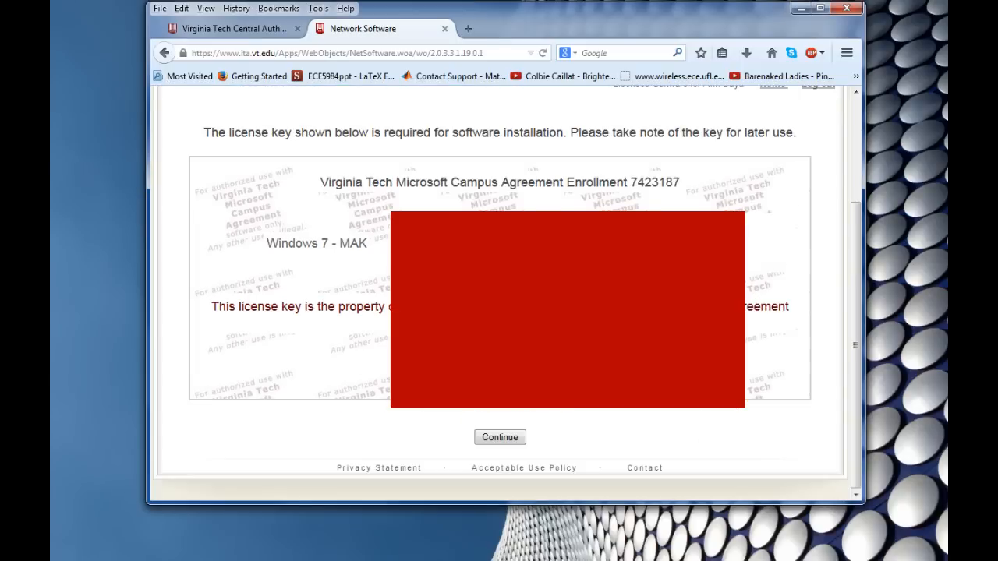
right_click(690, 252)
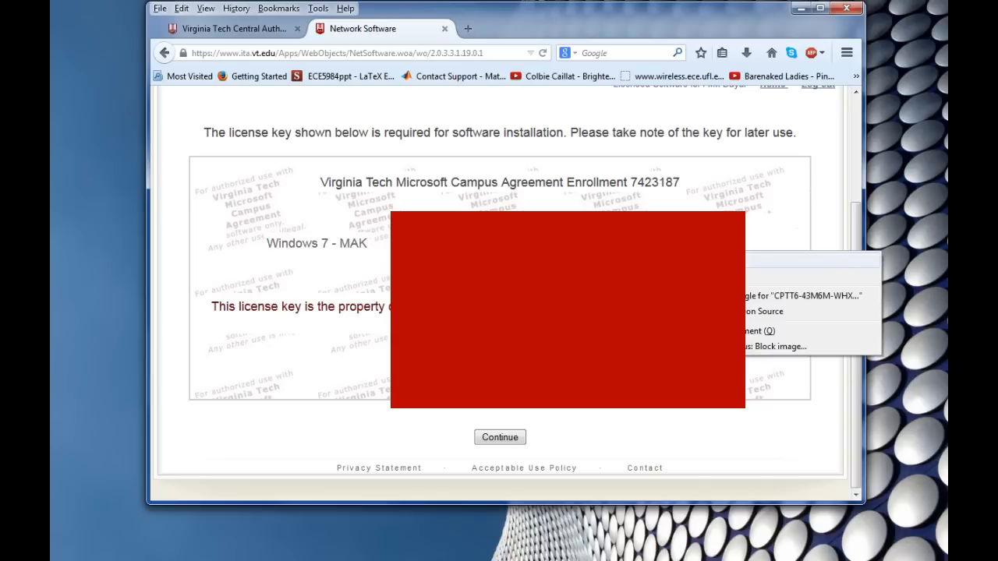
left_click(716, 261)
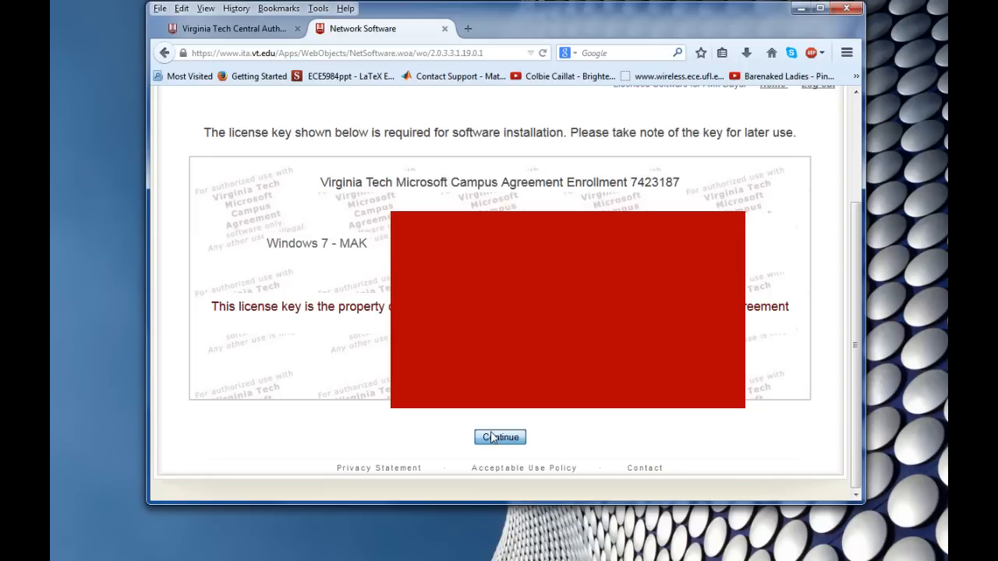
left_click(492, 438)
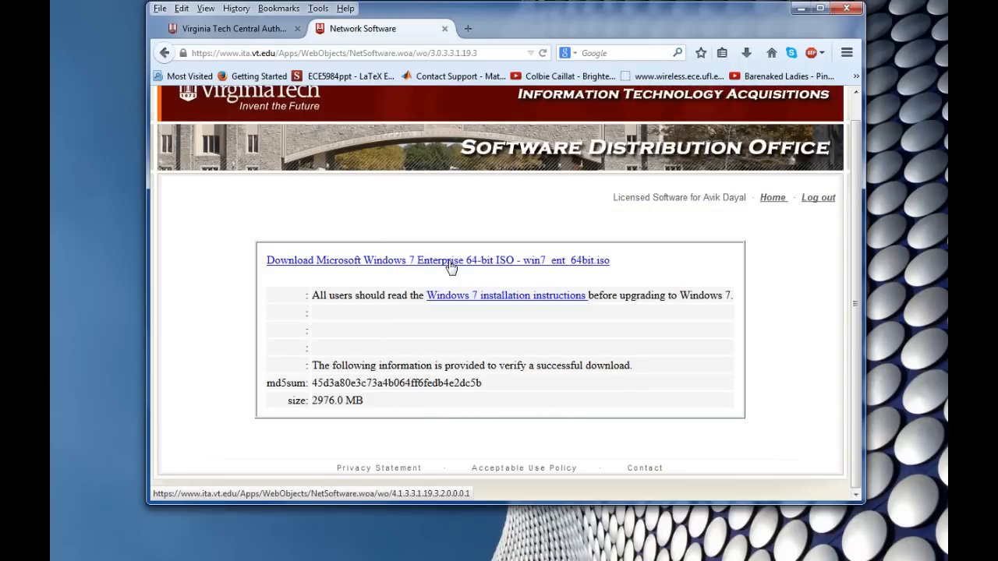
left_click(451, 261)
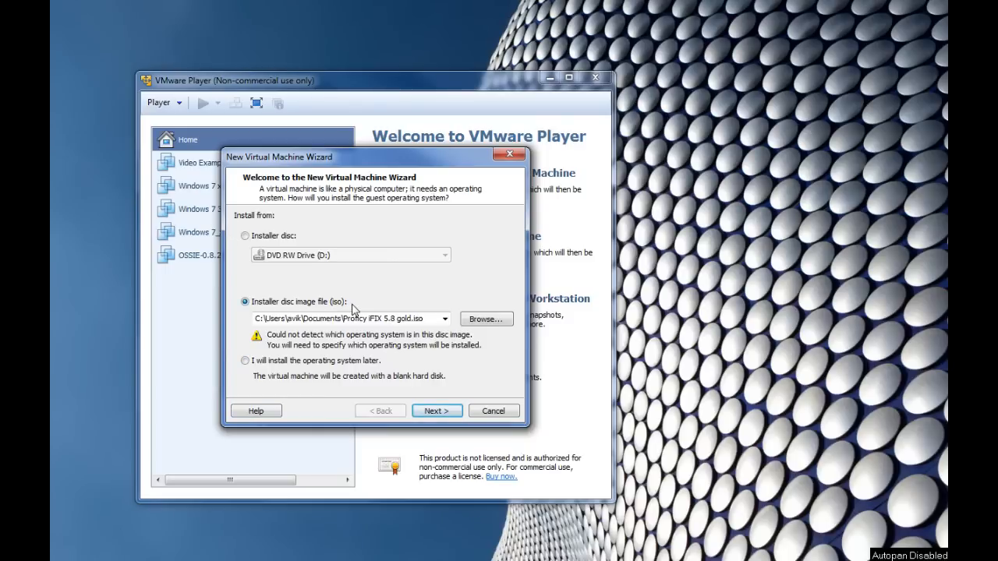
In VMware Player's New Virtual Machine Wizard, use win7_ent_64bit.iso as the installer image and enter the Windows product key.
left_click(445, 320)
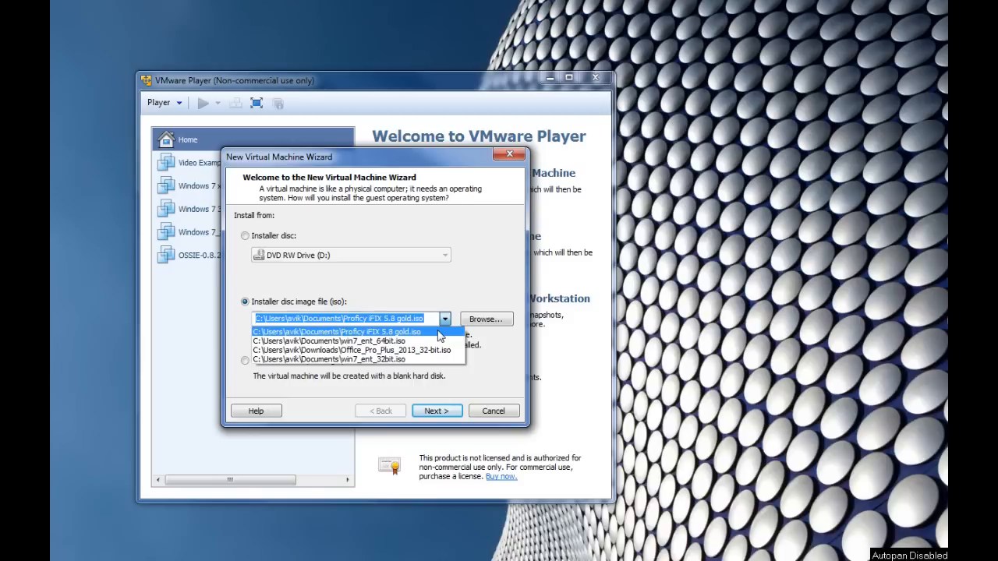
left_click(435, 344)
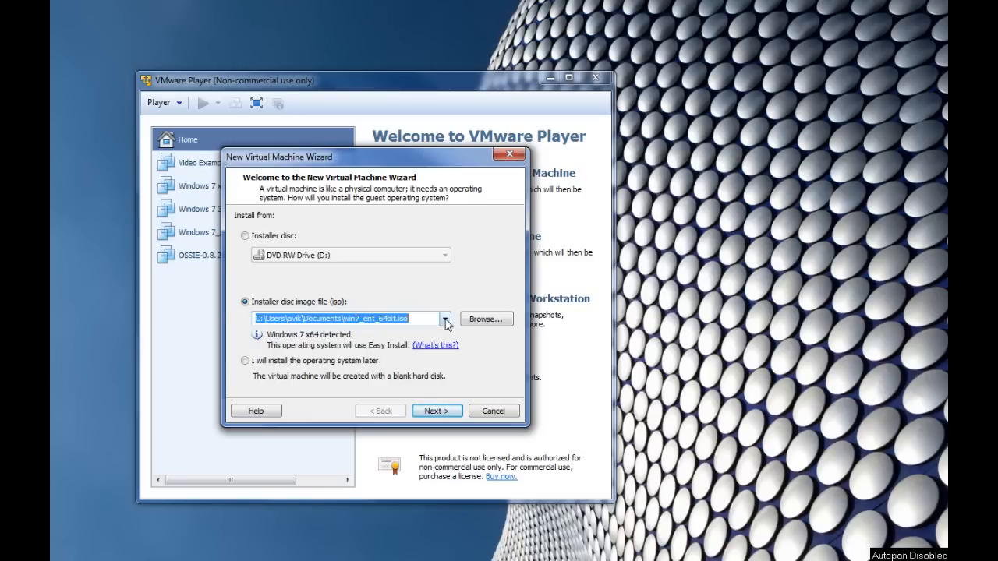
left_click(426, 410)
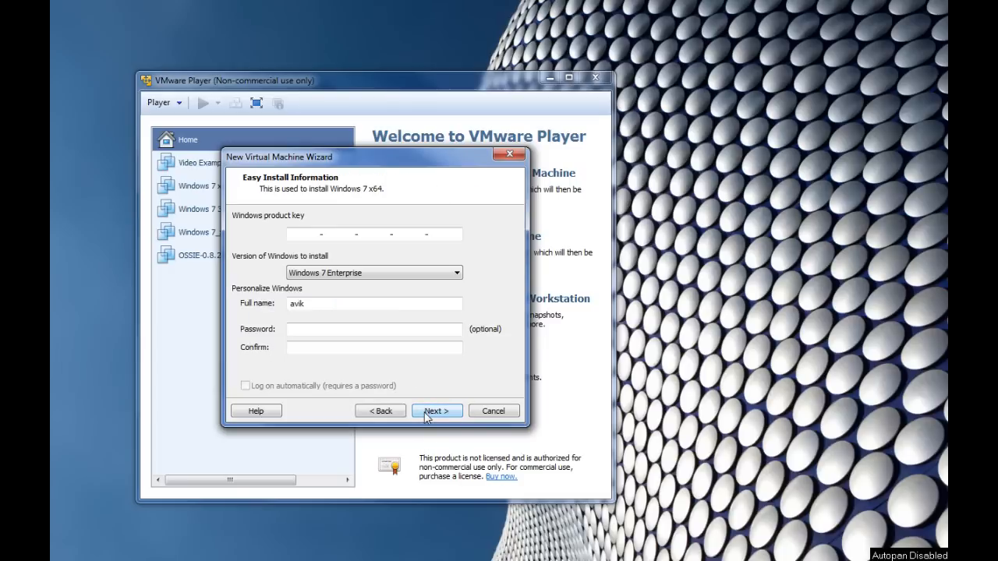
left_click(320, 236)
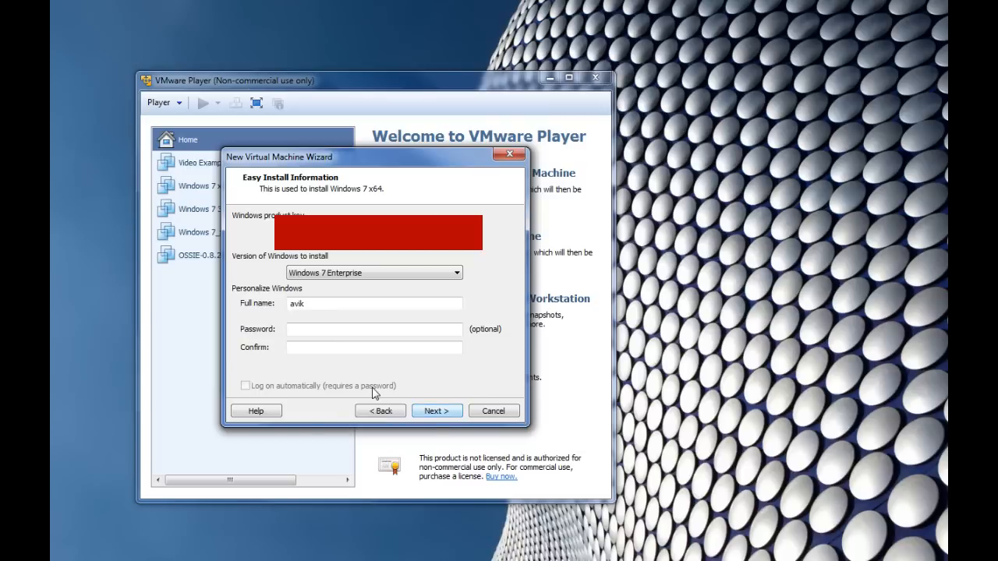
left_click(436, 411)
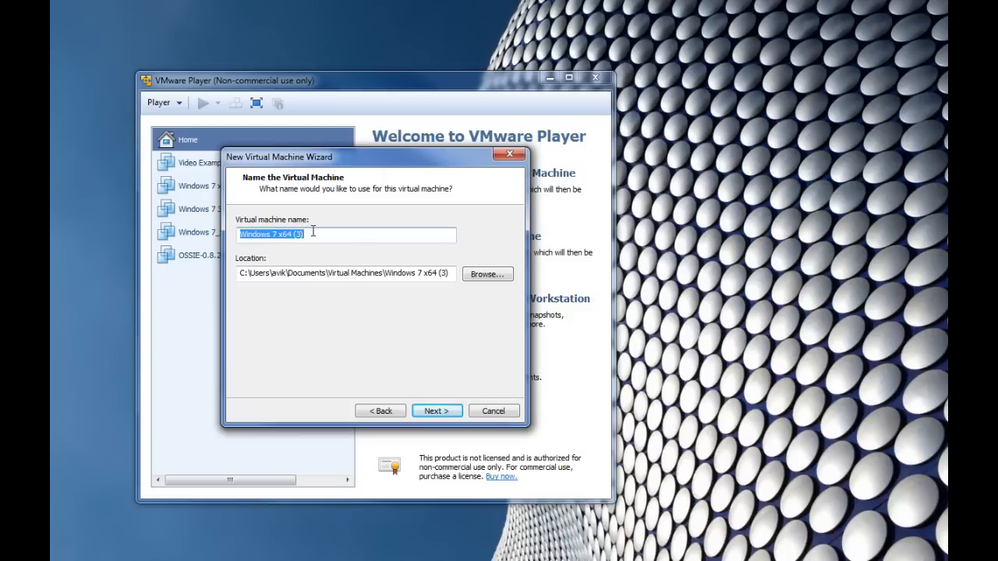
Name the virtual machine "virtual machine example" and finish creating it with the default 60 GB disk split into multiple files.
type("virt")
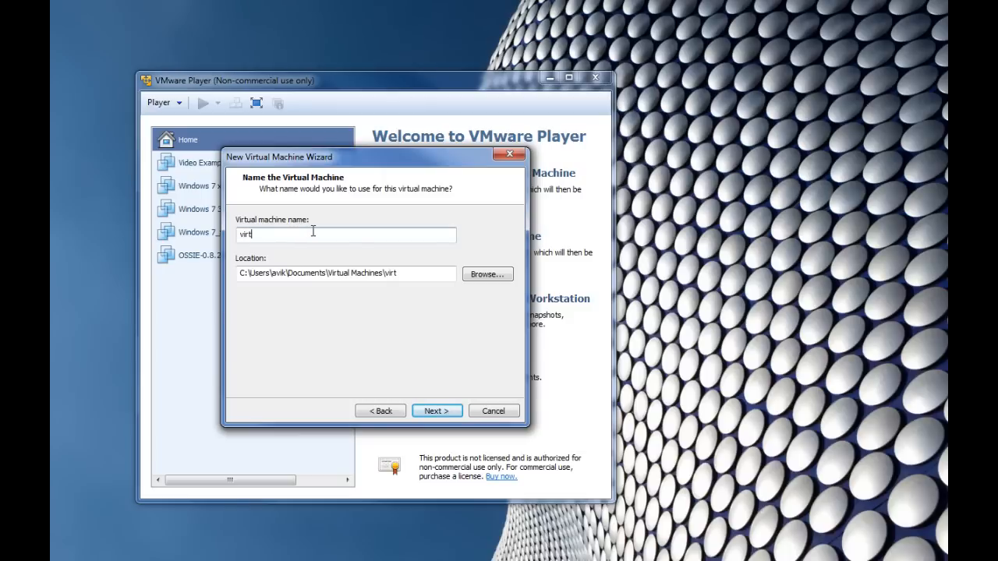
type("ual machin")
key("ctrl+a")
key("BackSpace")
type("virtual machine exa")
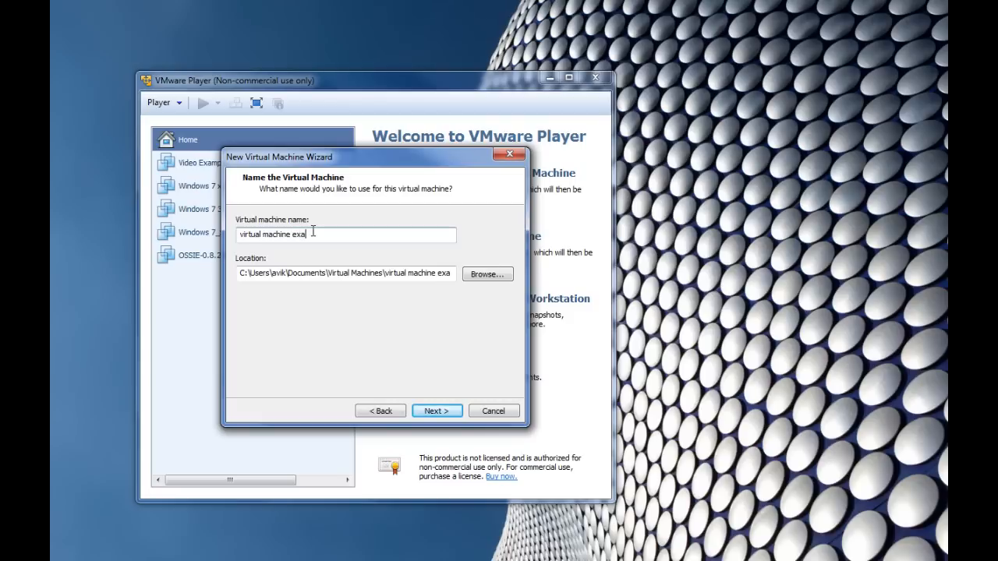
type("mple")
left_click(429, 412)
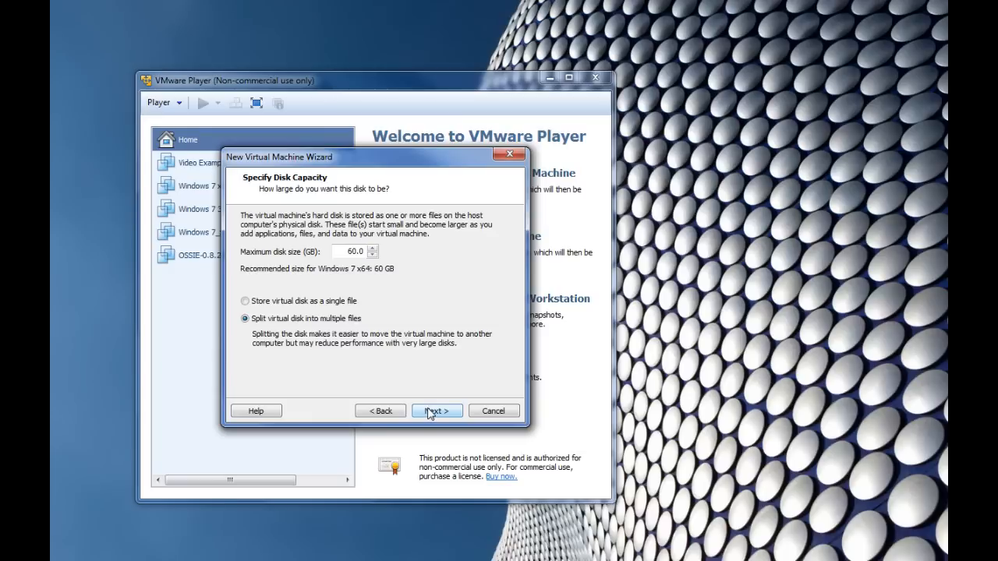
left_click(430, 414)
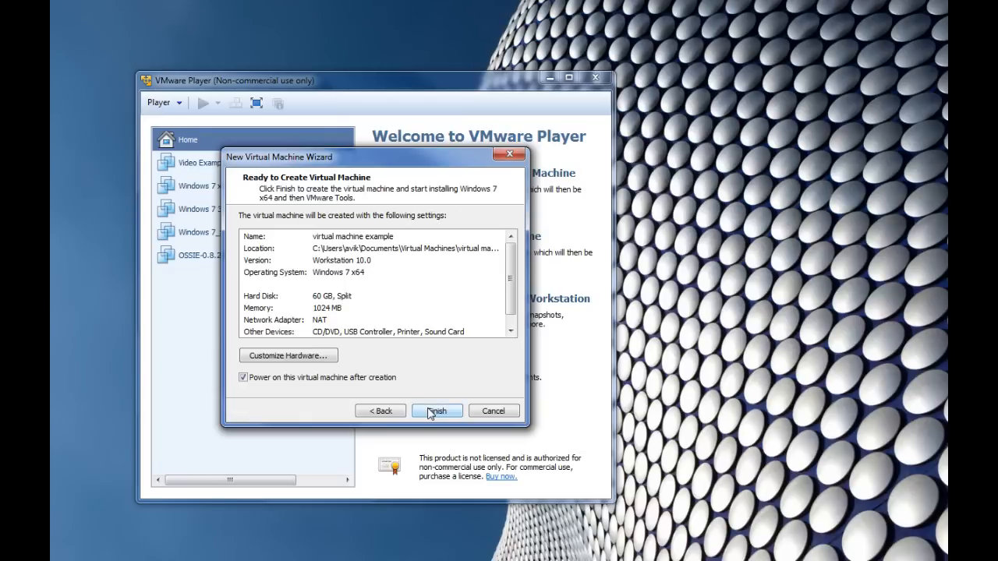
left_click(430, 415)
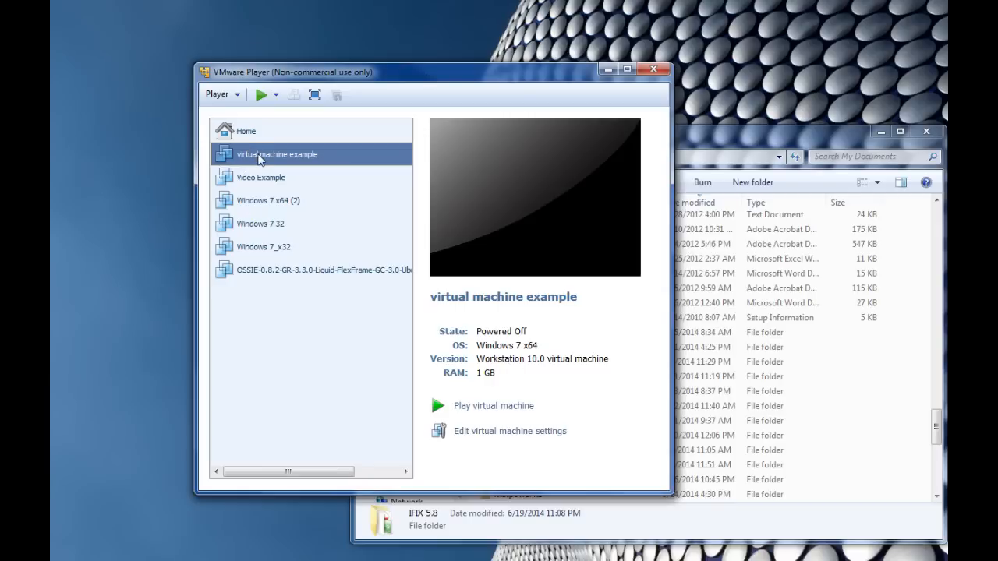
Set the CD/DVD (SATA) device of "virtual machine example" to use the ISO image Proficy iFIX 5.8 gold.iso.
right_click(260, 159)
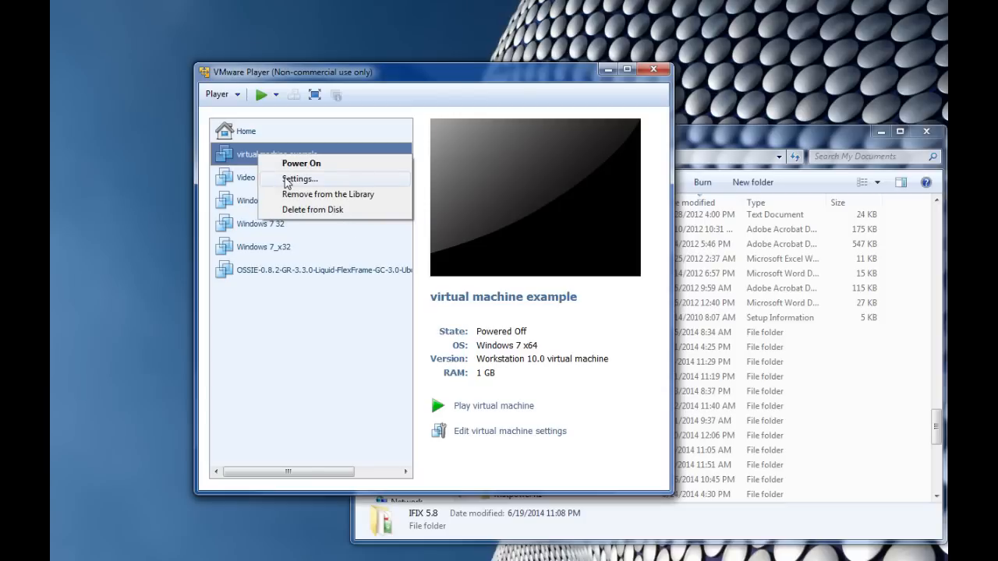
left_click(287, 179)
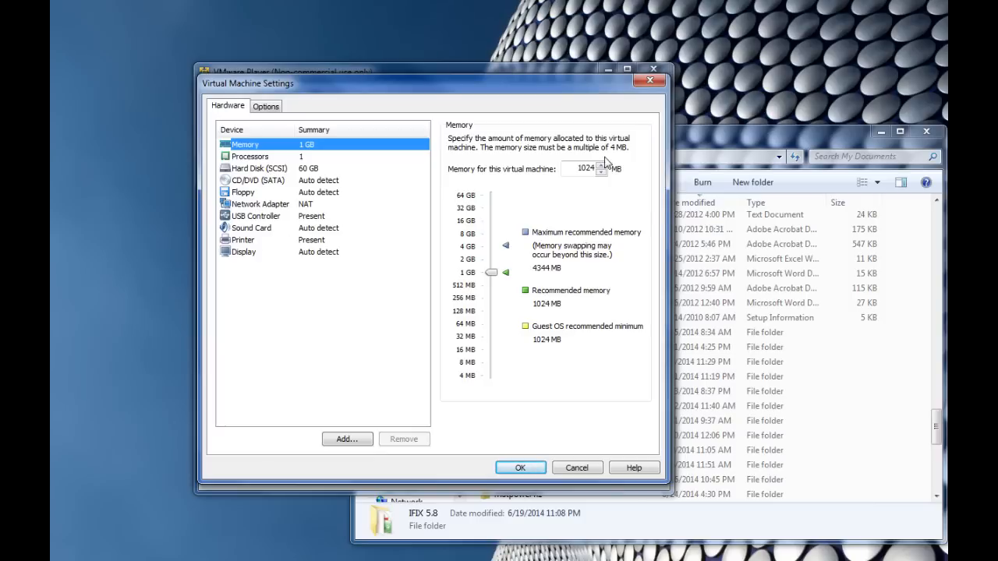
left_click(239, 181)
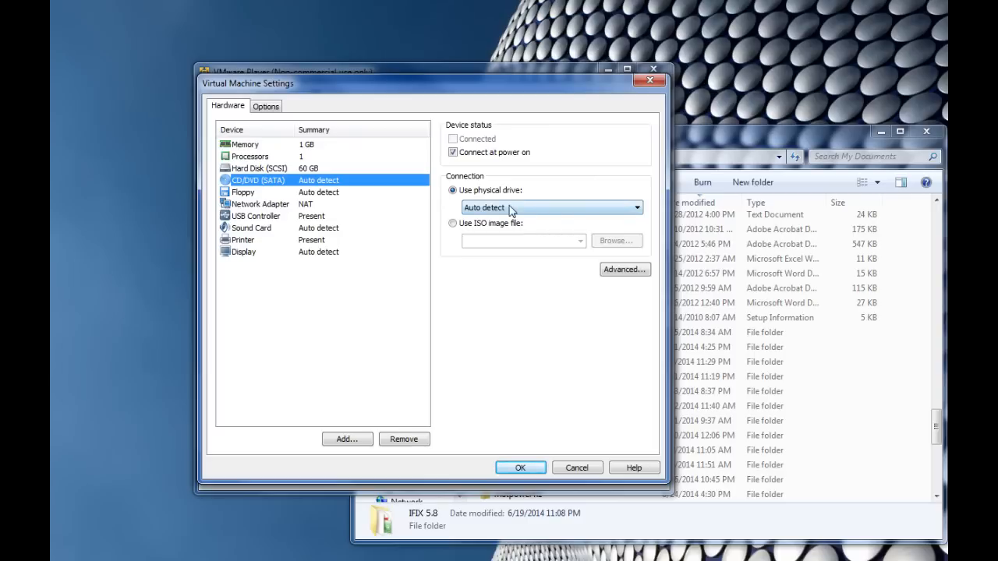
left_click(470, 226)
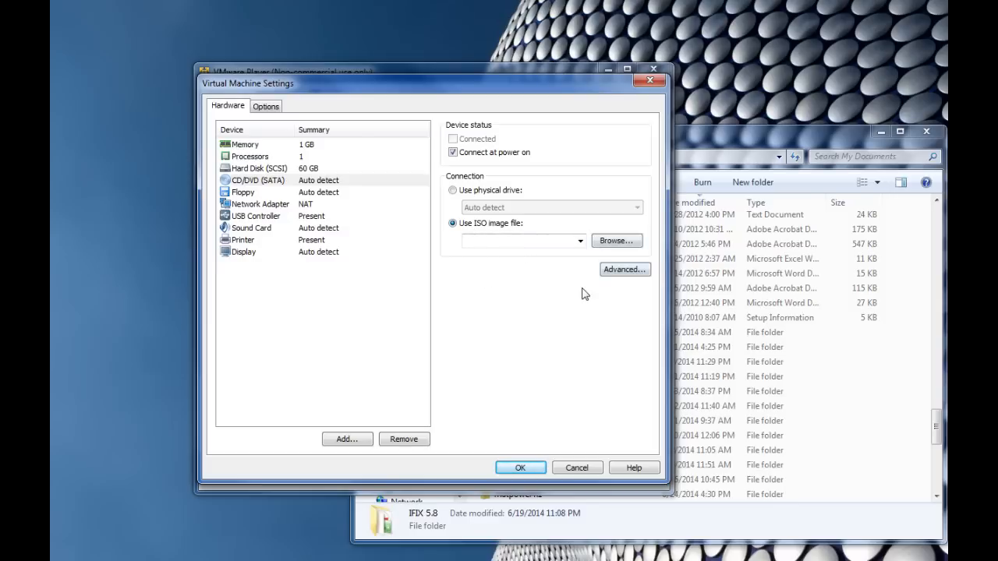
left_click(580, 242)
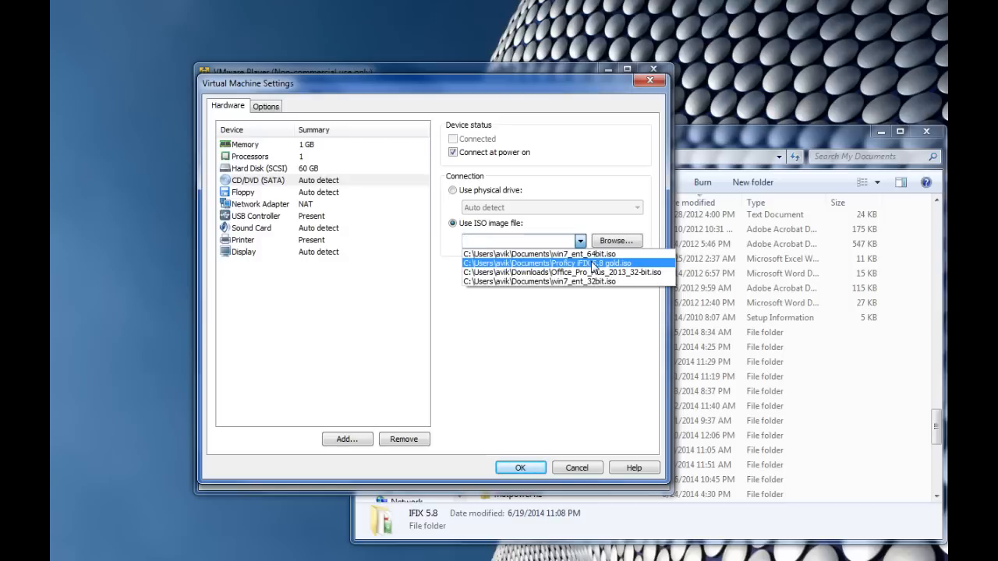
left_click(594, 264)
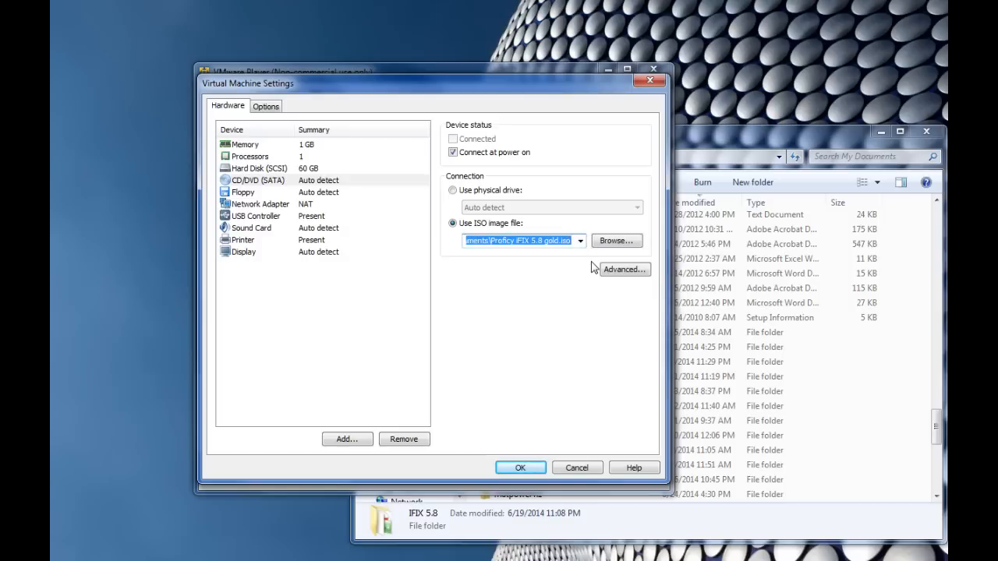
left_click(524, 468)
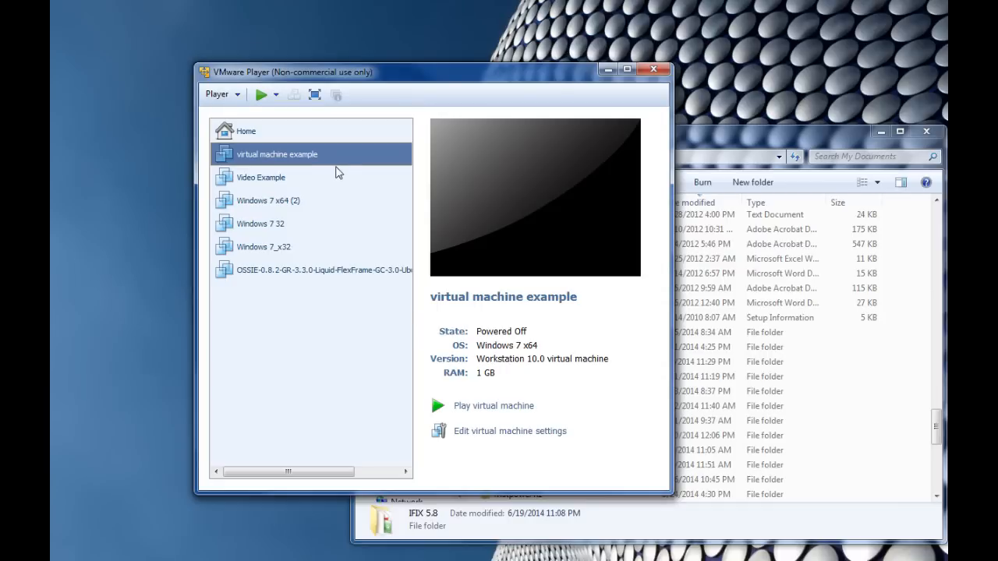
Power on "virtual machine example" in a maximized window and open Computer inside the guest Windows.
double_click(319, 158)
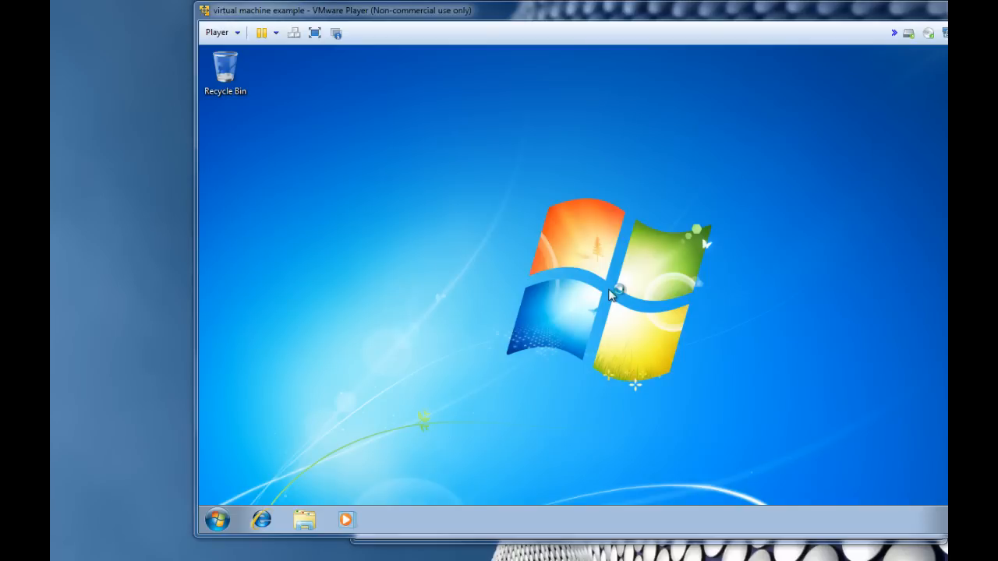
double_click(387, 11)
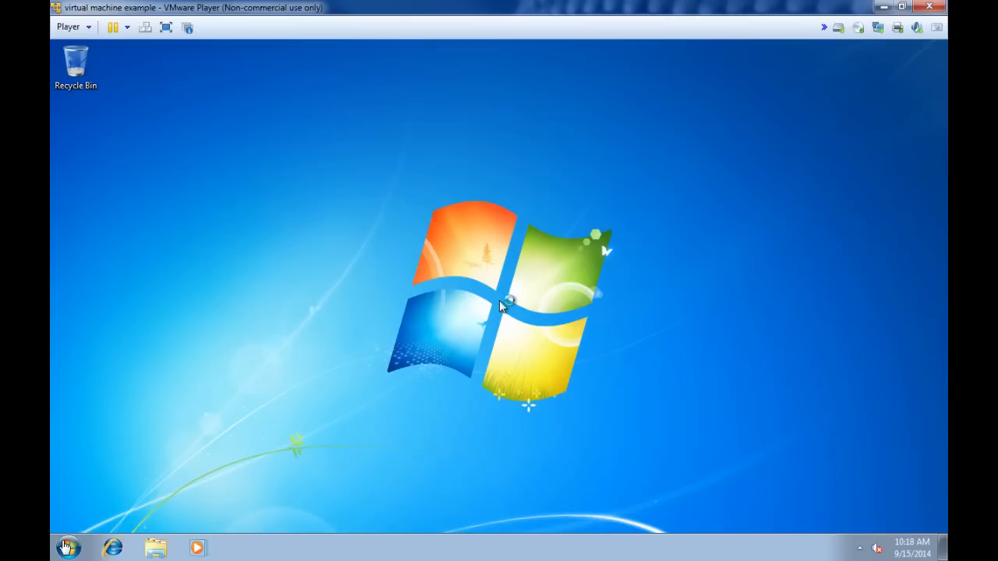
left_click(66, 547)
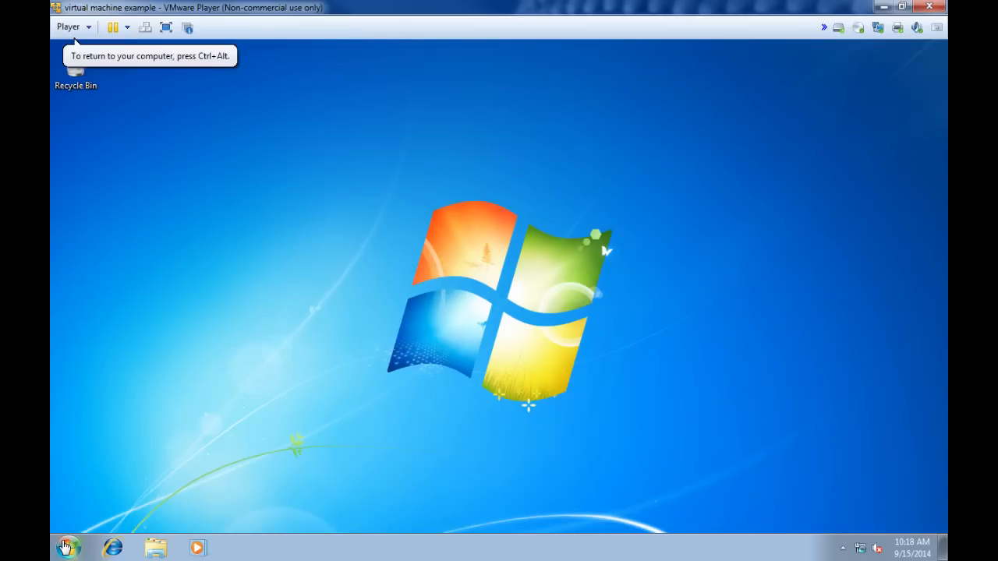
left_click(66, 547)
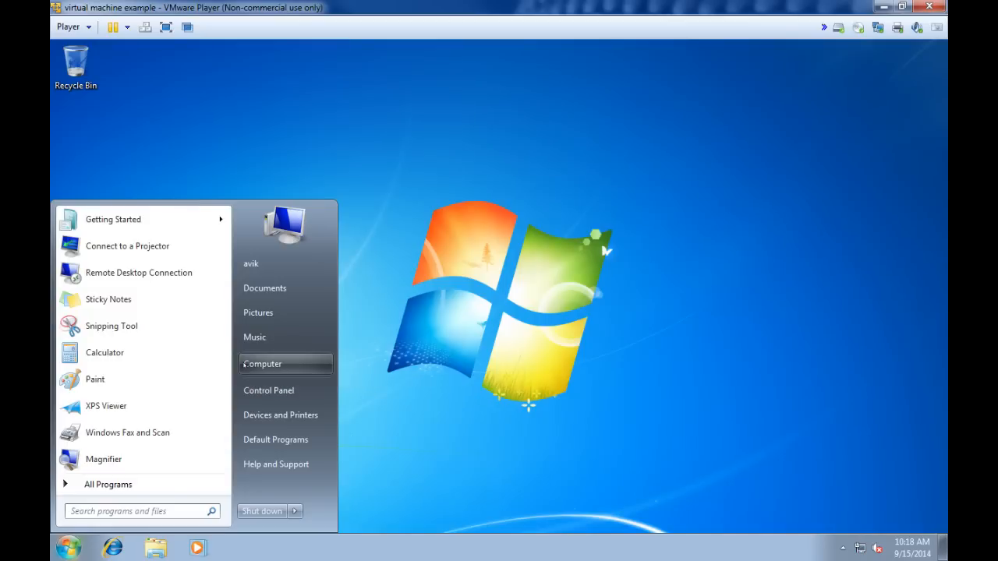
left_click(262, 363)
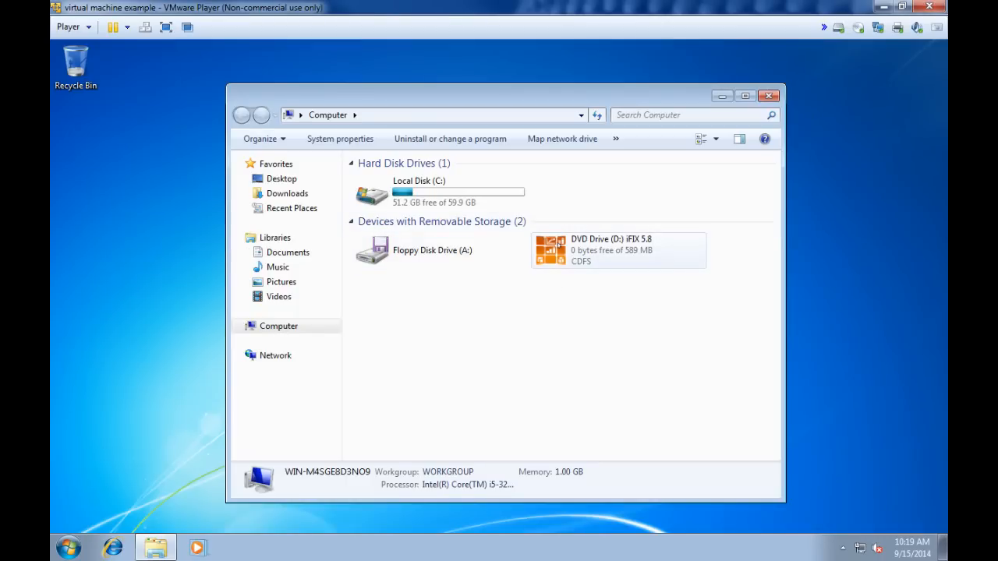
Open the Setup folder on the iFIX 5.8 DVD drive (D:).
mouse_move(581, 251)
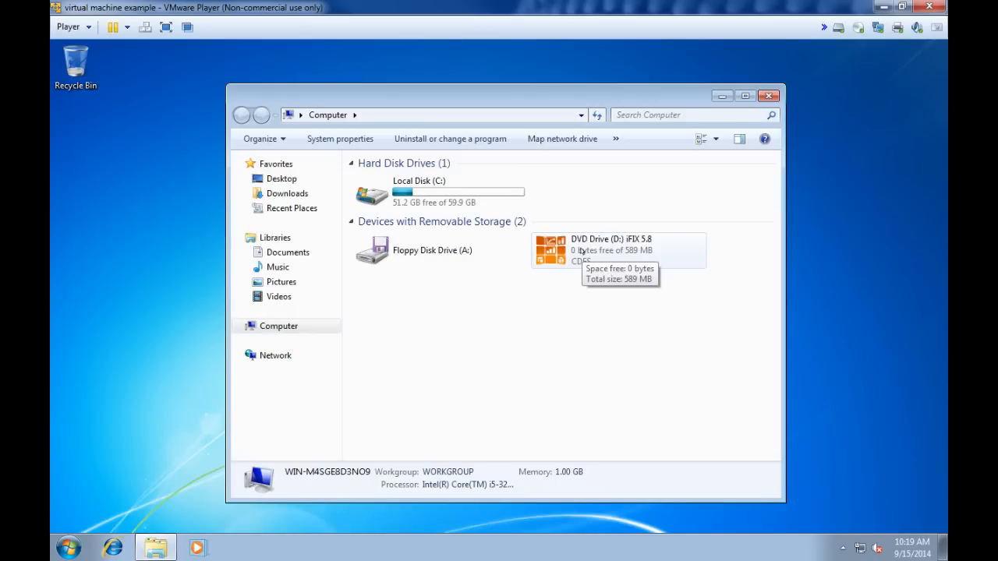
left_click(581, 250)
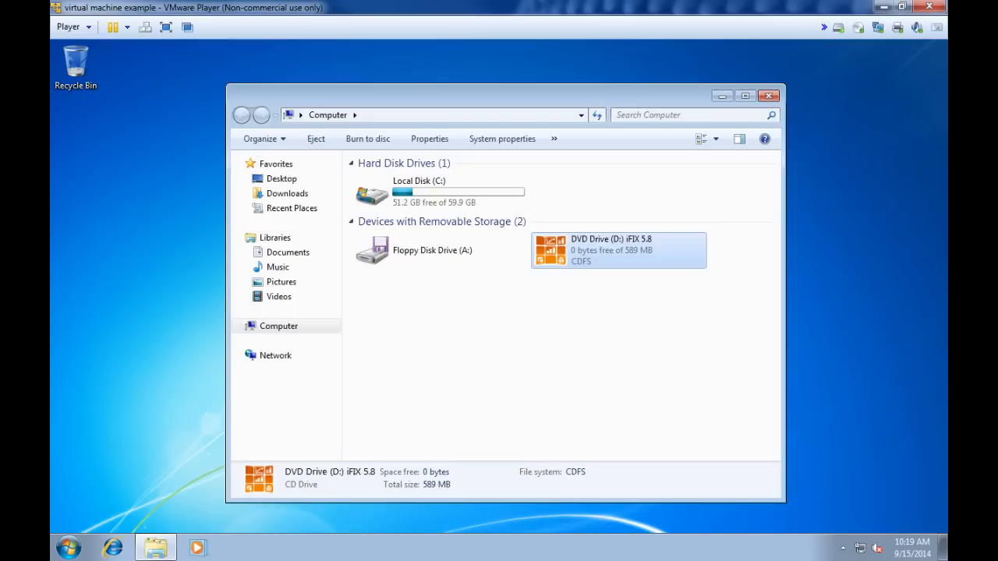
double_click(581, 245)
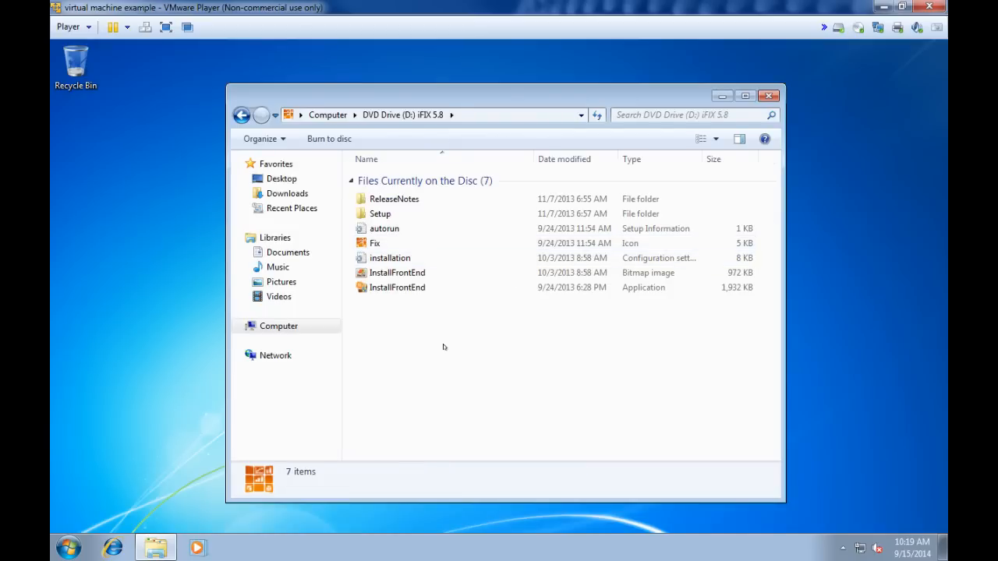
double_click(397, 216)
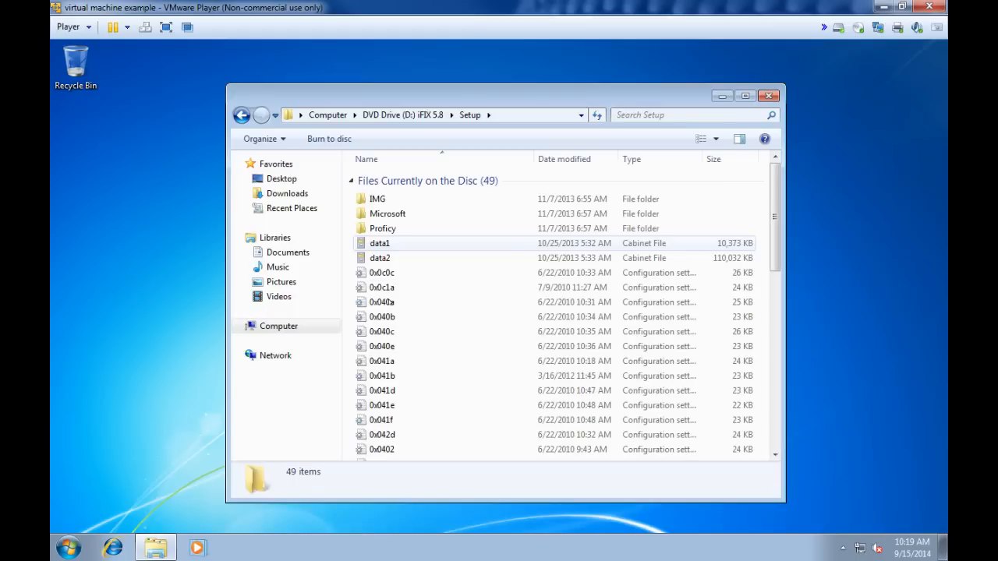
Run the setup application from the Setup folder and allow it to make changes to the computer.
left_click(382, 390)
left_click(382, 406)
scroll(393, 380, "down", 3)
key("Down")
key("Down")
key("Down")
key("Down")
key("Down")
key("Down")
key("Down")
key("Down")
key("Down")
key("Down")
key("Down")
key("Down")
key("Down")
key("Down")
key("Down")
key("Down")
key("Down")
key("Down")
key("Down")
key("Down")
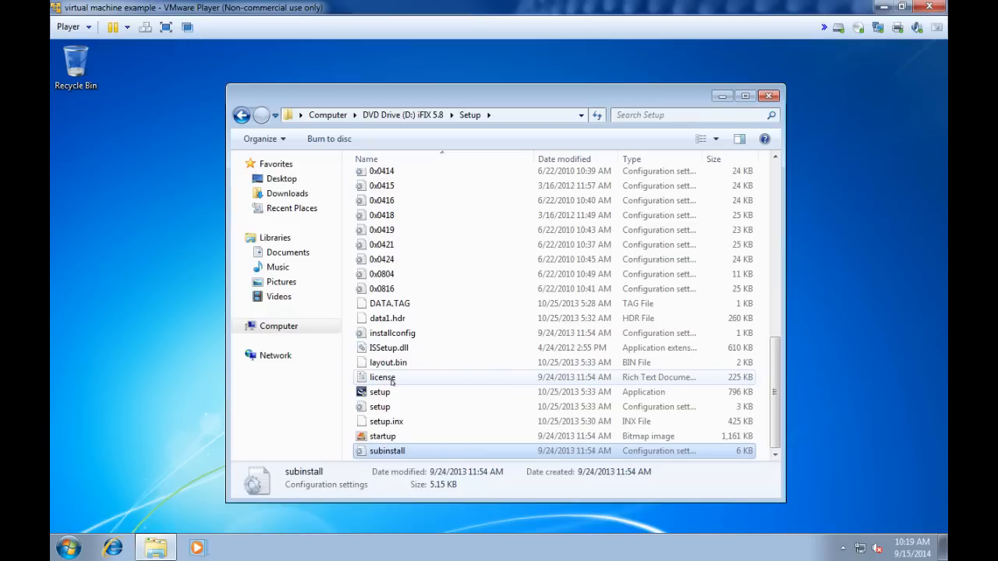
key("Up")
key("Up")
key("Up")
key("Up")
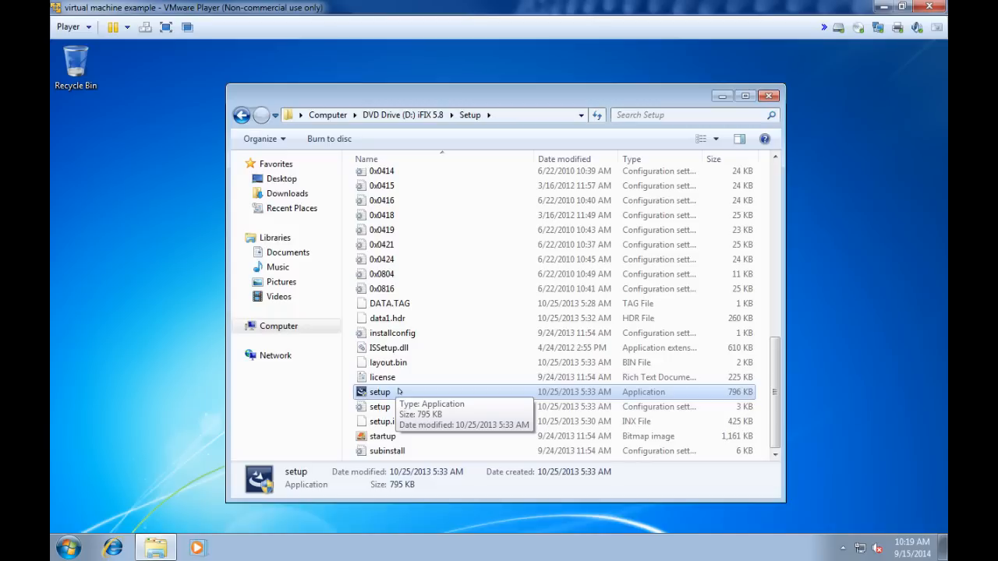
double_click(399, 392)
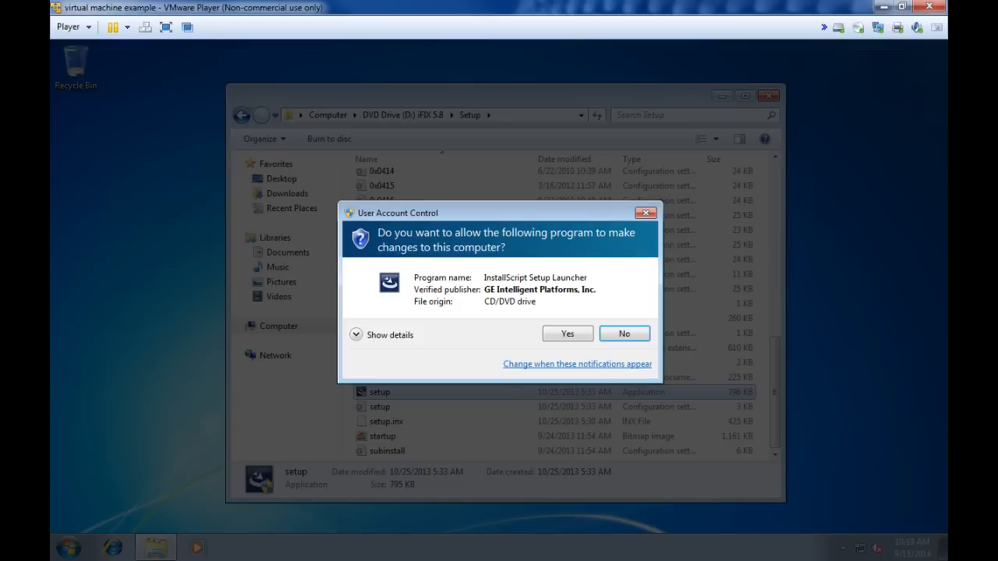
left_click(563, 335)
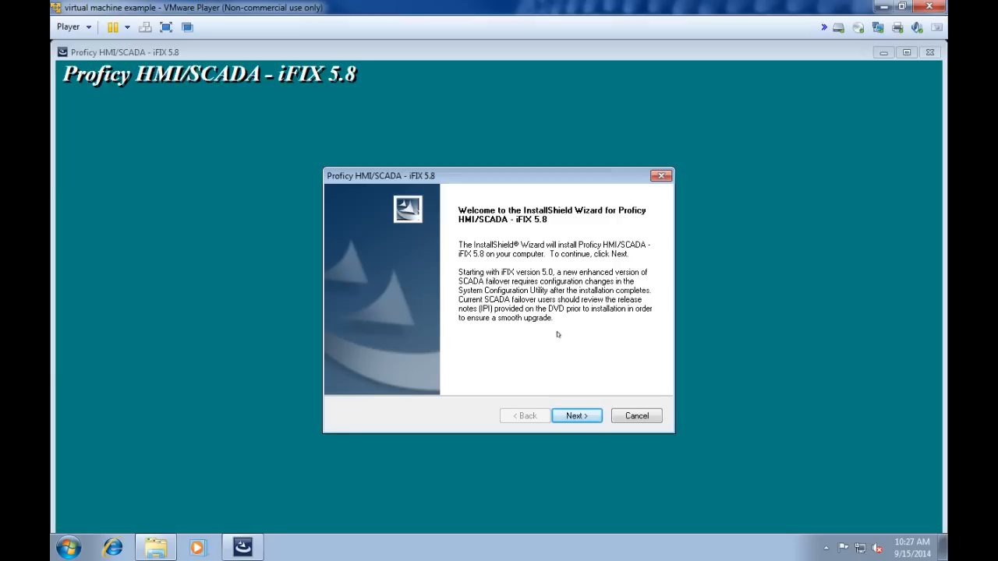
Accept the iFIX 5.8 license agreement and proceed with the Typical setup type to start the installation.
left_click(575, 415)
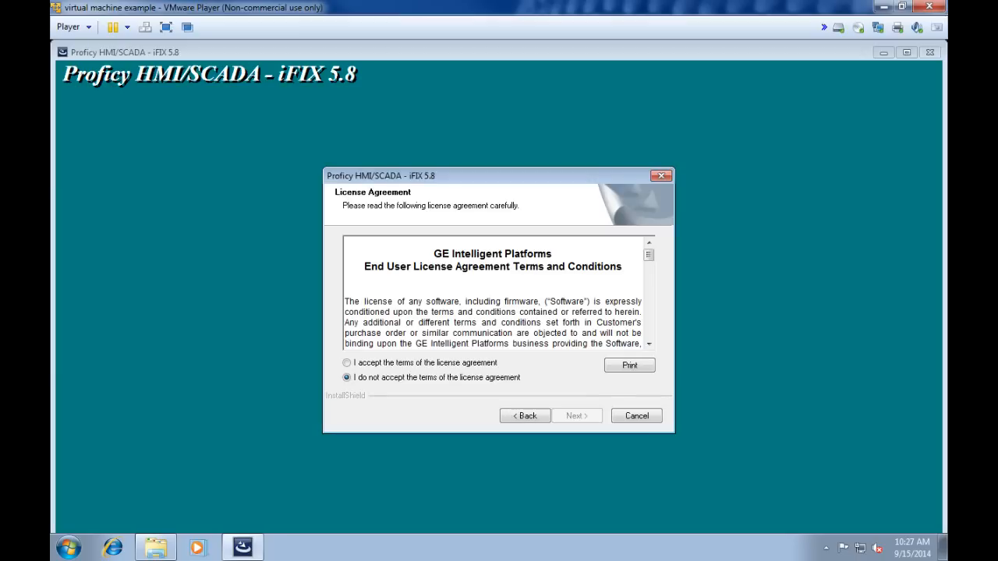
left_click(429, 362)
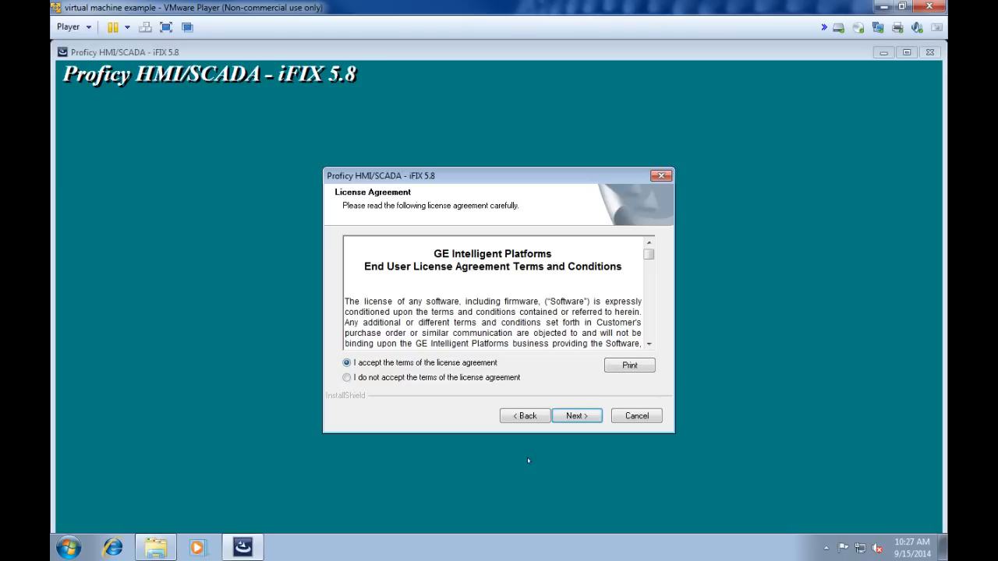
left_click(564, 417)
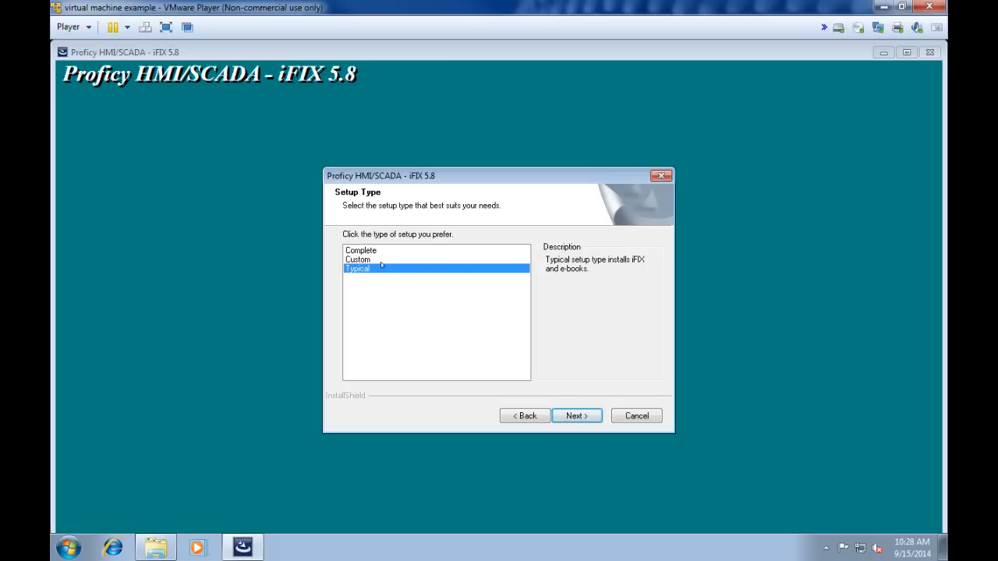
left_click(577, 418)
left_click(578, 418)
left_click(578, 417)
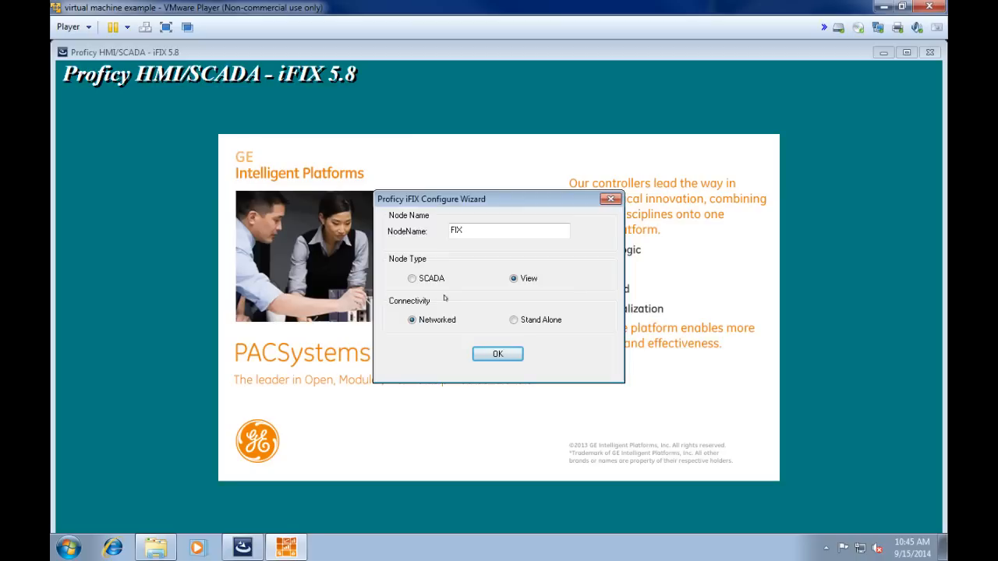
Configure the networked node FIX as a SCADA node and add IFIX to the remote SCADA node list.
left_click(420, 279)
left_click(498, 354)
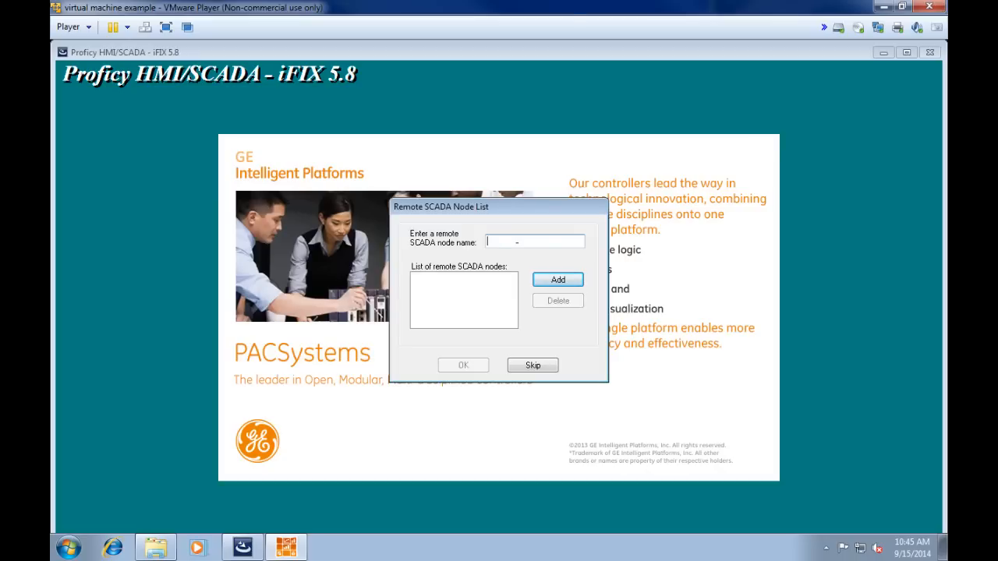
type("IFIX")
left_click(552, 282)
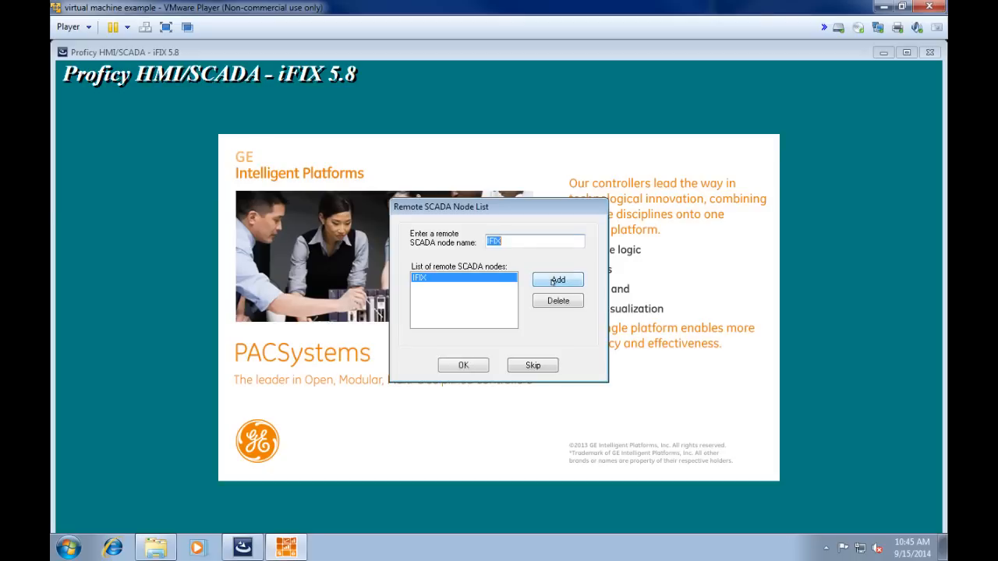
left_click(479, 367)
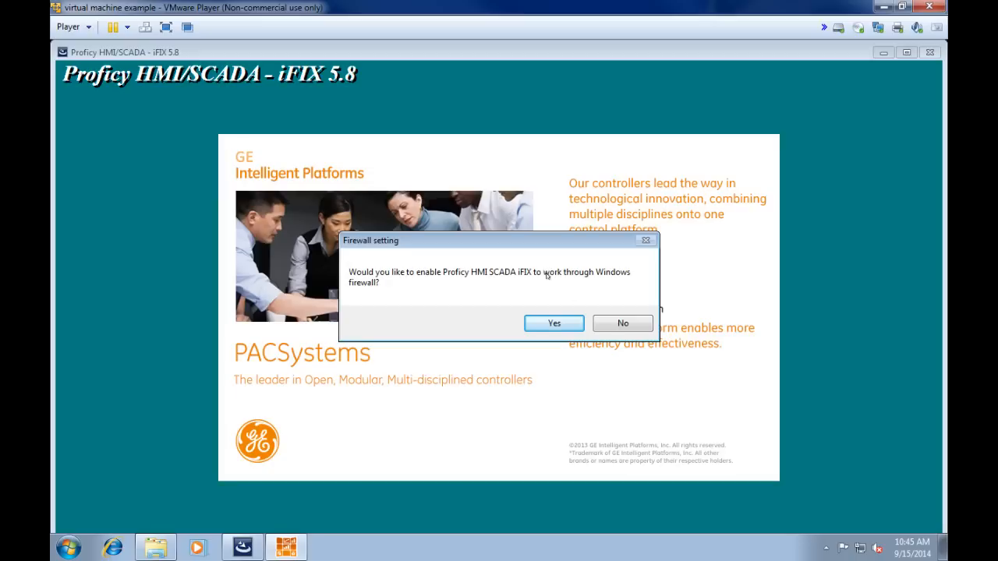
Enable iFIX through the Windows firewall and install the Visual Basic for Applications update KB974945, accepting its license agreement.
left_click(550, 322)
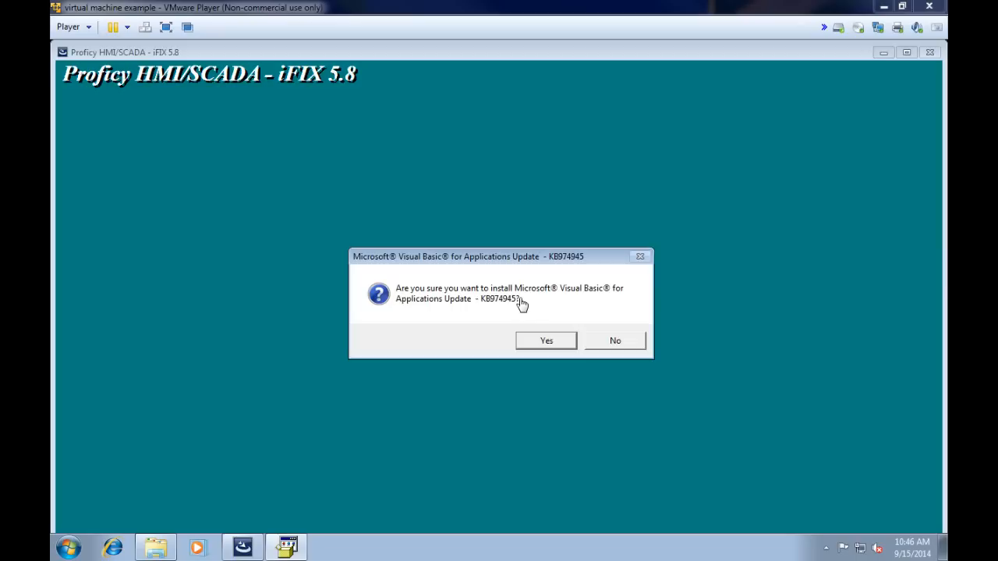
left_click(537, 343)
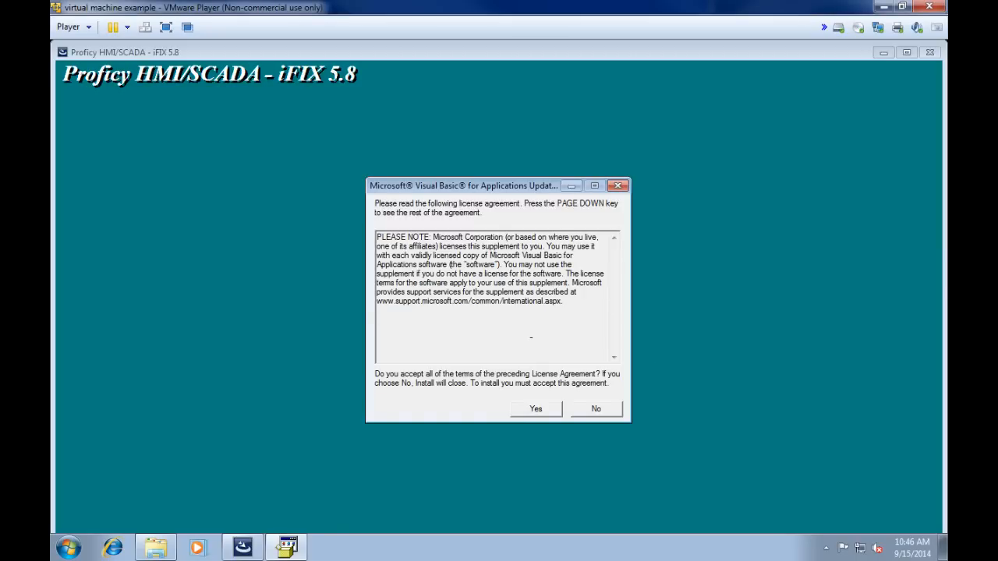
left_click(528, 413)
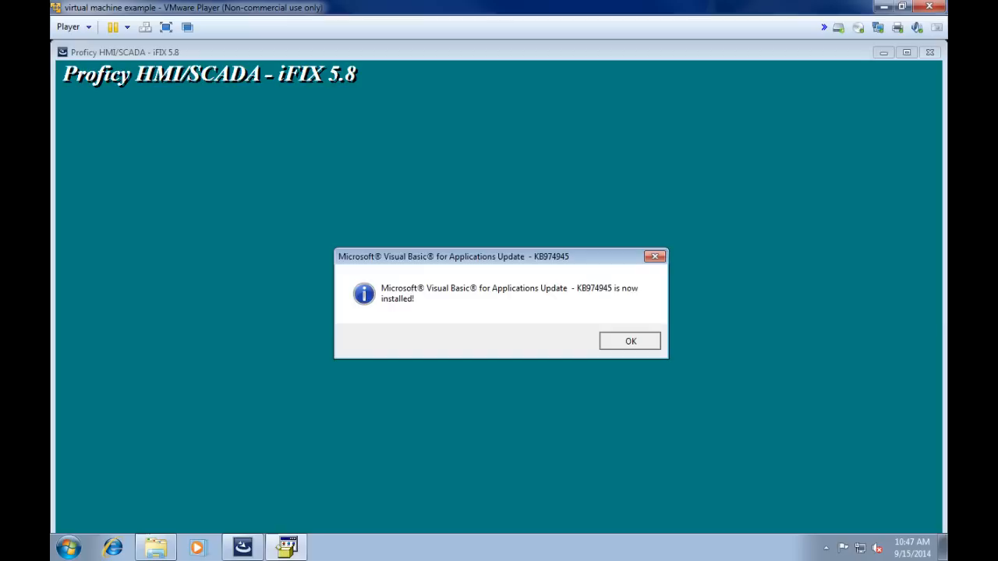
left_click(630, 337)
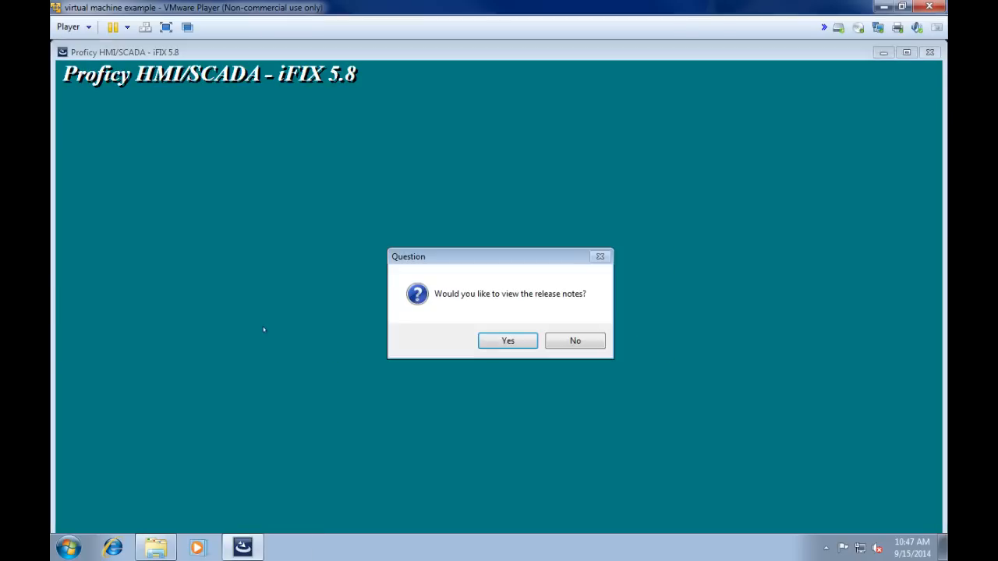
Decline viewing the release notes and finish the InstallShield Wizard with an immediate computer restart.
left_click(552, 341)
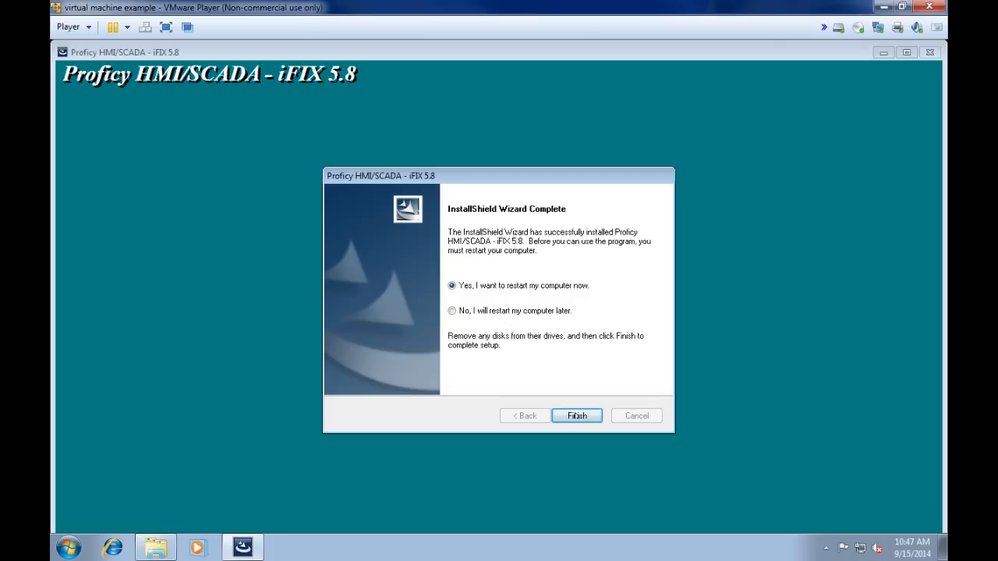
left_click(577, 417)
left_click(577, 417)
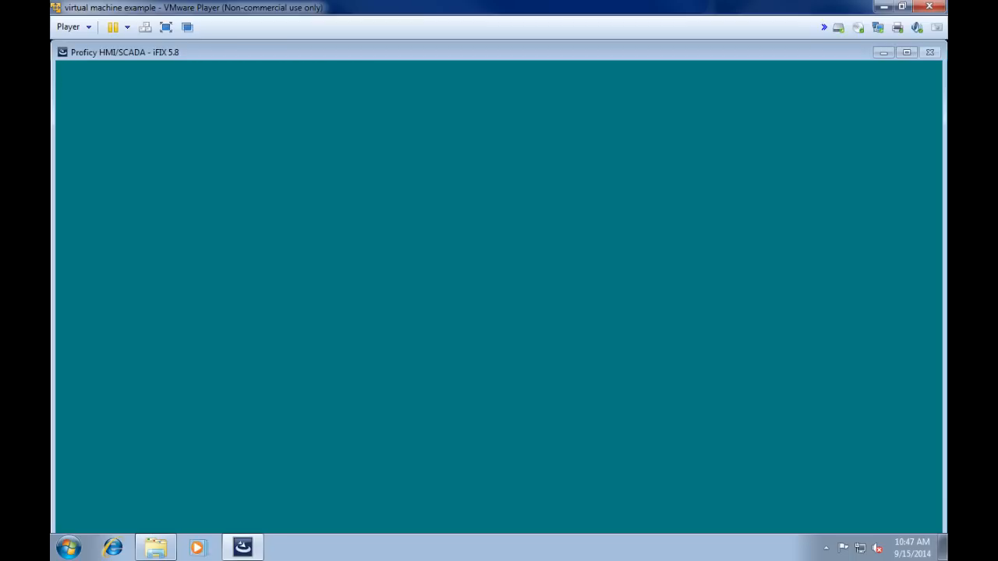